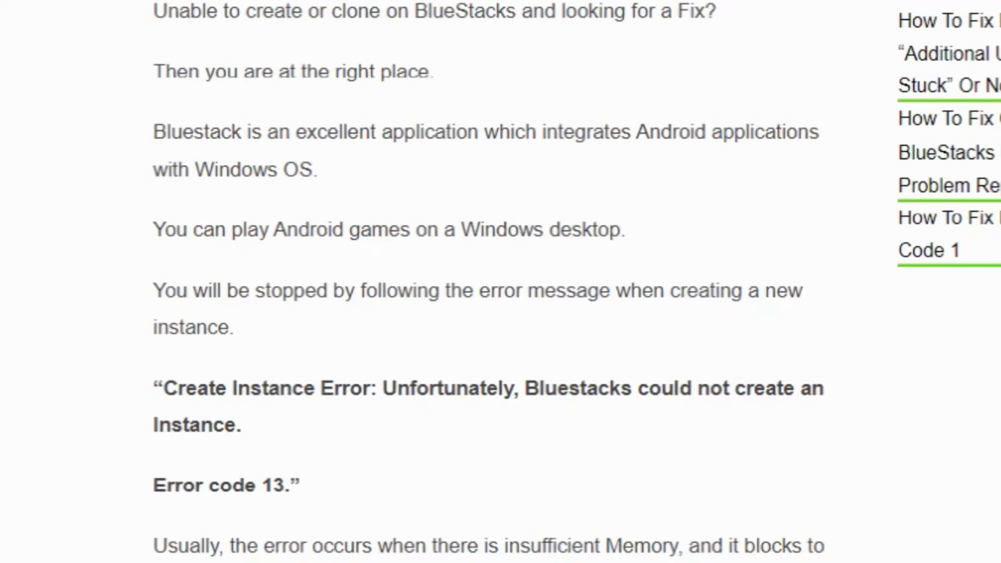
{"action": "scroll", "coordinate": [501, 313], "scroll_direction": "down", "scroll_amount": 1}
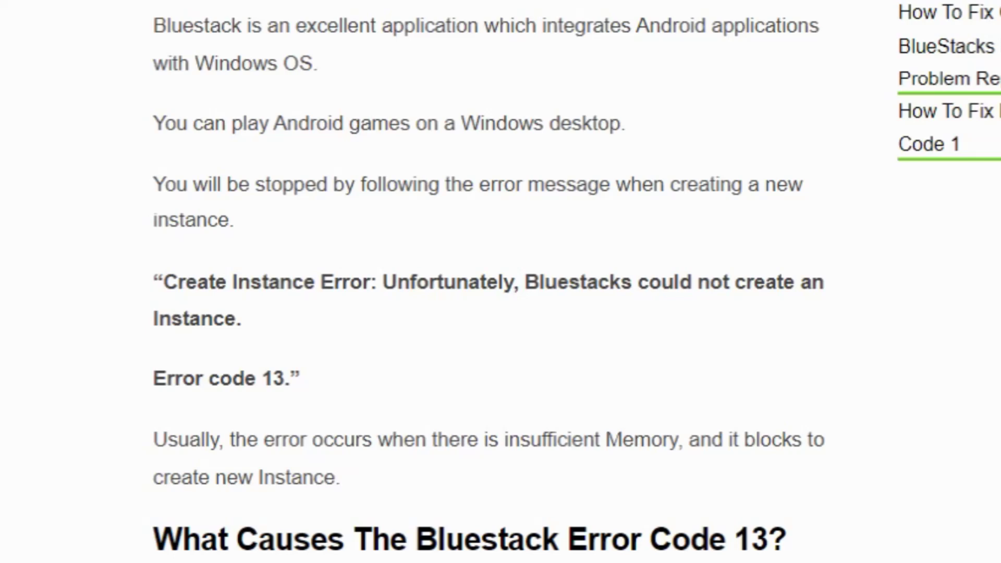
{"action": "scroll", "coordinate": [500, 281], "scroll_direction": "down", "scroll_amount": 2}
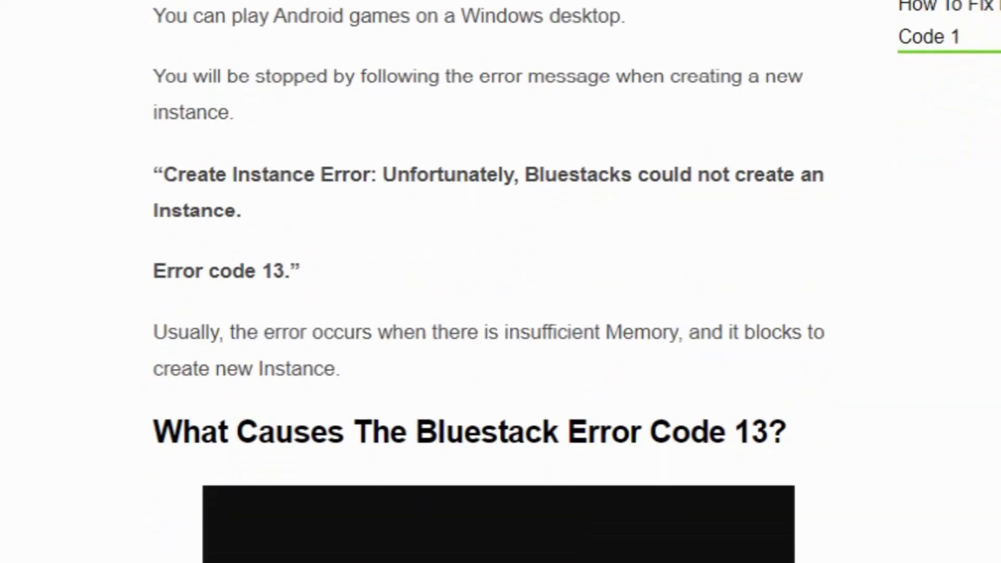
{"action": "scroll", "coordinate": [500, 282], "scroll_direction": "down", "scroll_amount": 1}
{"action": "scroll", "coordinate": [501, 281], "scroll_direction": "down", "scroll_amount": 1}
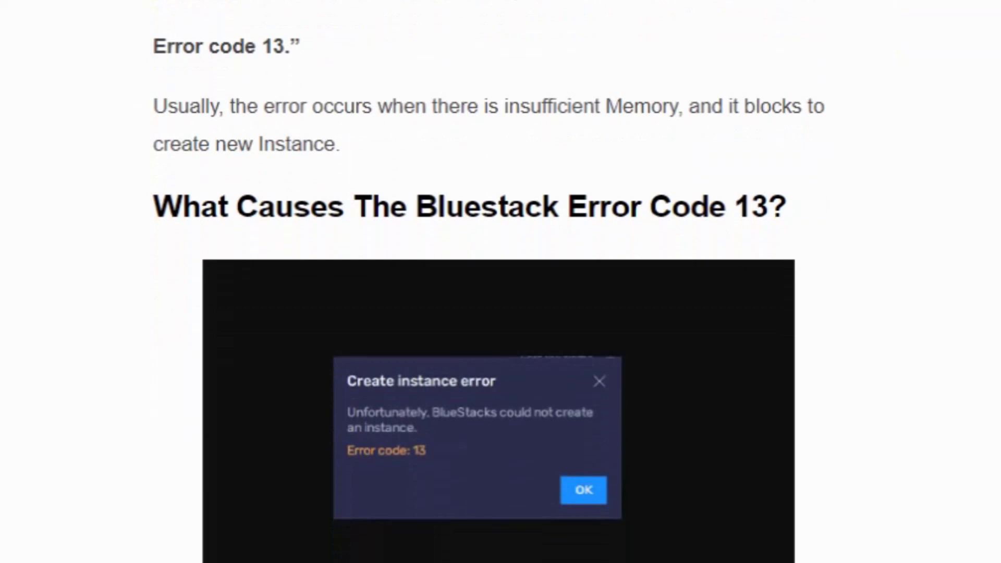
{"action": "scroll", "coordinate": [500, 282], "scroll_direction": "down", "scroll_amount": 1}
{"action": "scroll", "coordinate": [500, 281], "scroll_direction": "down", "scroll_amount": 1}
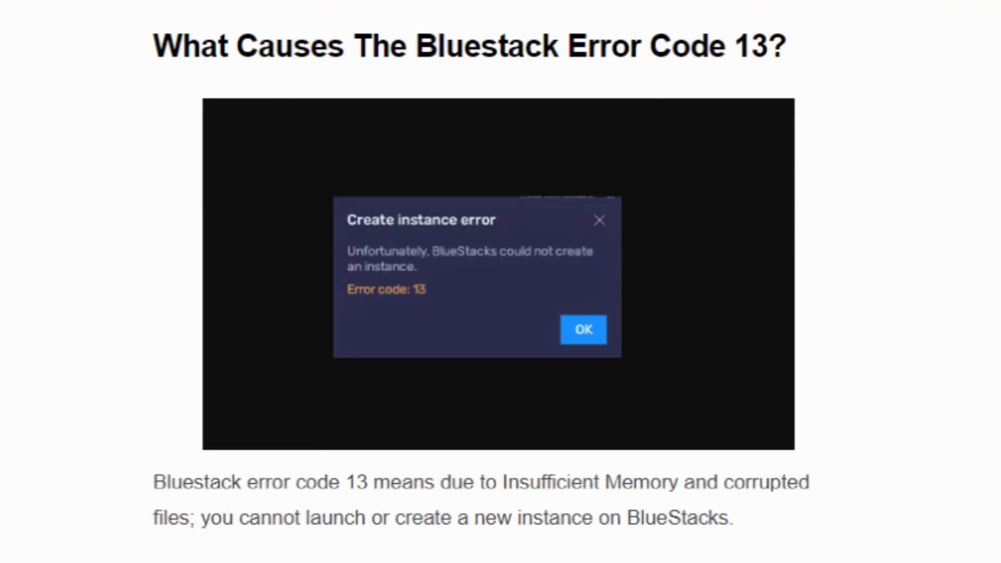
{"action": "scroll", "coordinate": [500, 282], "scroll_direction": "down", "scroll_amount": 2}
{"action": "scroll", "coordinate": [500, 281], "scroll_direction": "down", "scroll_amount": 1}
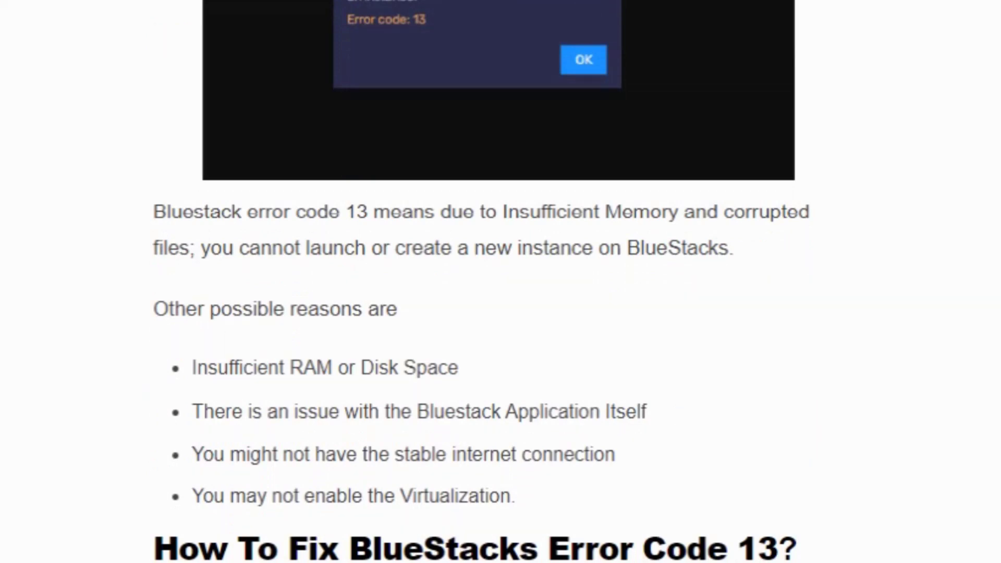
{"action": "scroll", "coordinate": [501, 282], "scroll_direction": "down", "scroll_amount": 1}
{"action": "scroll", "coordinate": [501, 281], "scroll_direction": "down", "scroll_amount": 2}
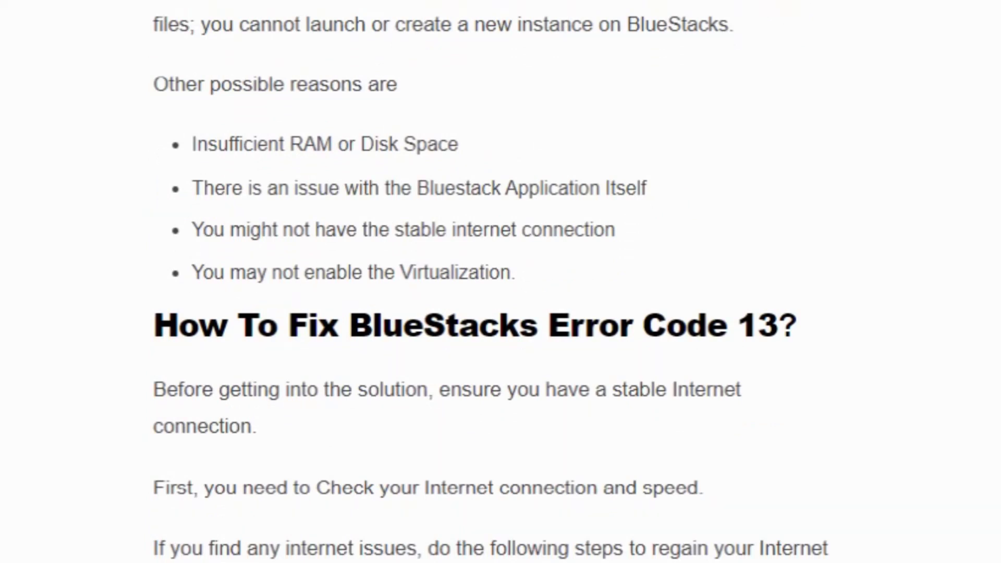
{"action": "scroll", "coordinate": [501, 281], "scroll_direction": "down", "scroll_amount": 3}
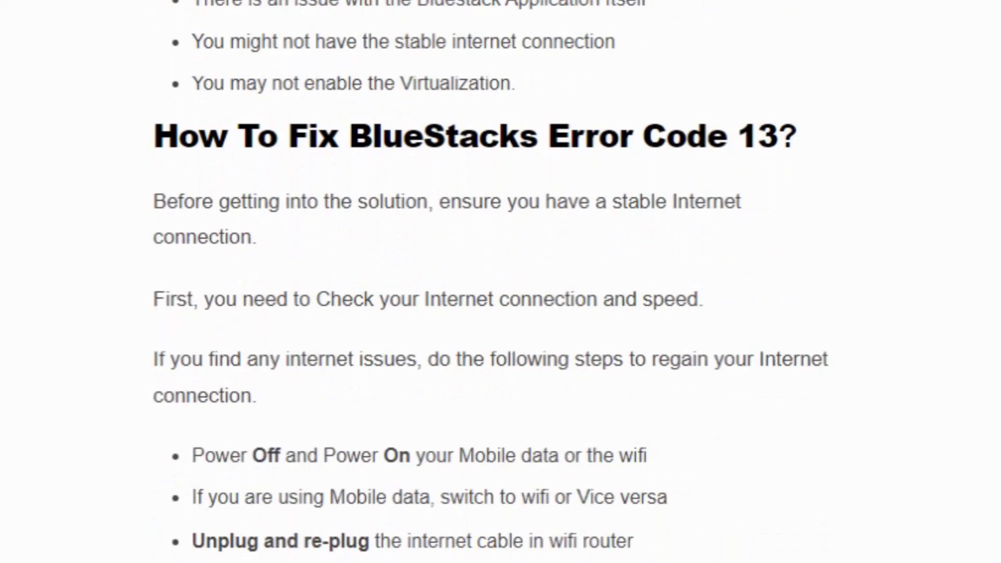
{"action": "scroll", "coordinate": [501, 281], "scroll_direction": "down", "scroll_amount": 2}
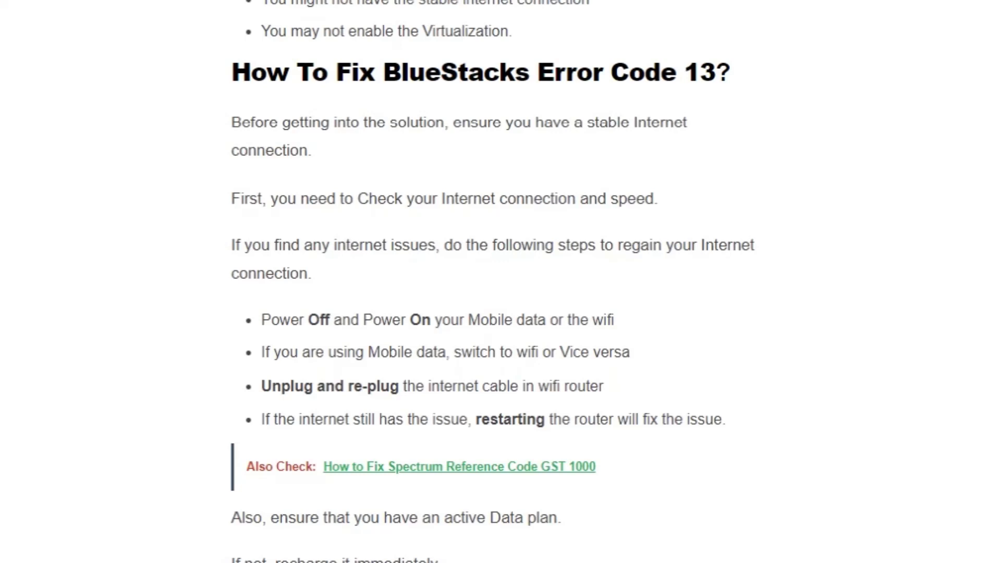
{"action": "scroll", "coordinate": [493, 281], "scroll_direction": "down", "scroll_amount": 1}
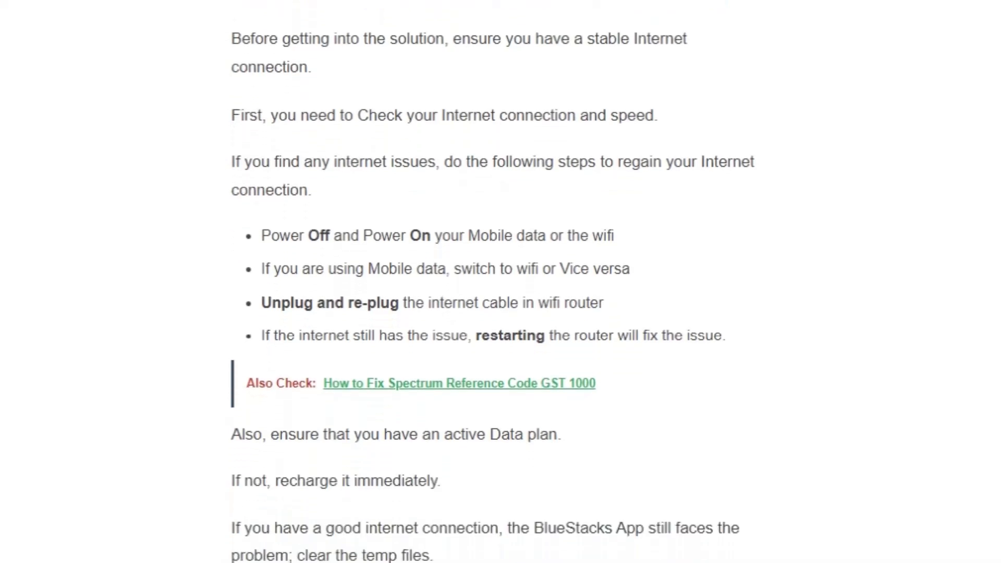
{"action": "scroll", "coordinate": [493, 281], "scroll_direction": "down", "scroll_amount": 2}
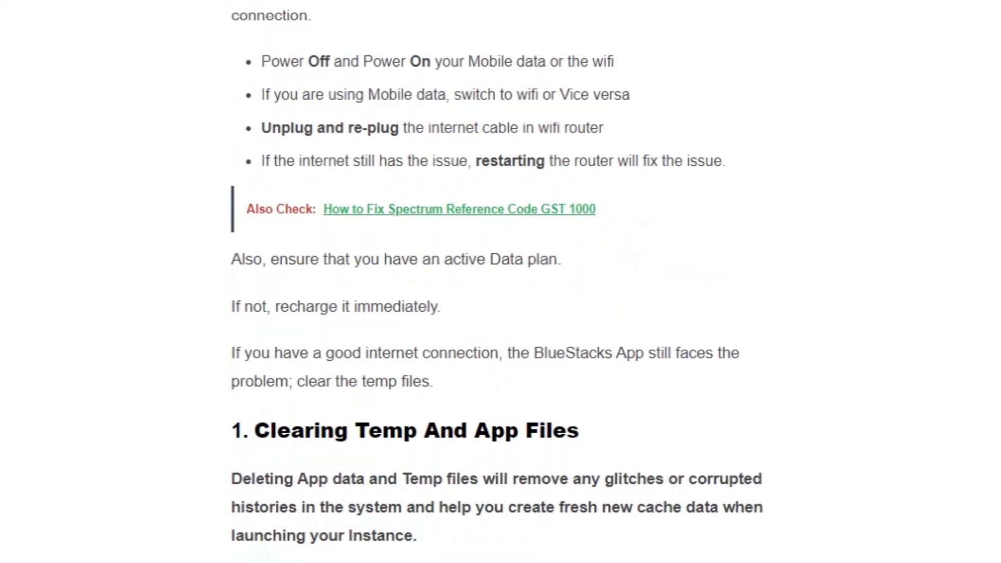
{"action": "scroll", "coordinate": [496, 282], "scroll_direction": "down", "scroll_amount": 3}
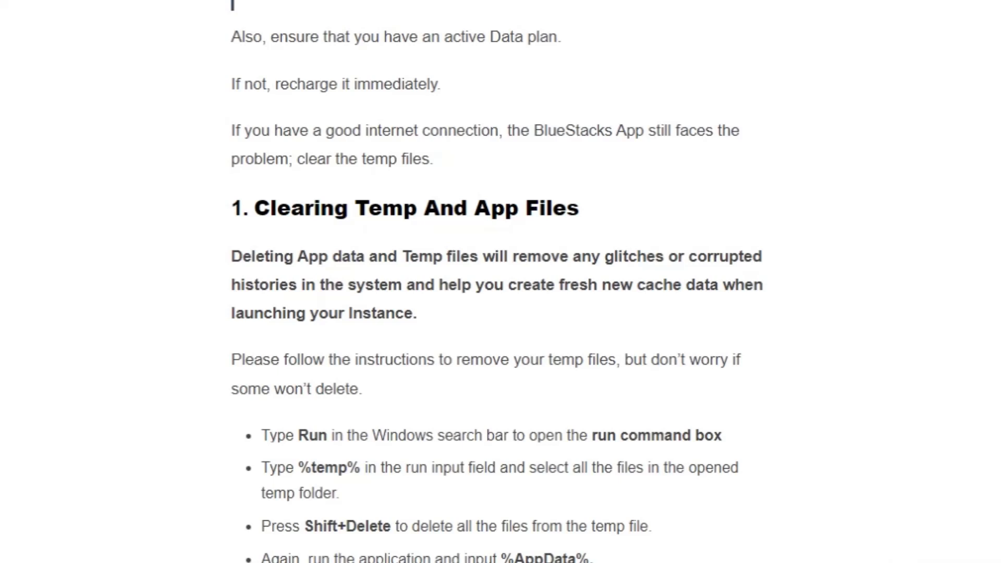
{"action": "scroll", "coordinate": [500, 282], "scroll_direction": "down", "scroll_amount": 3}
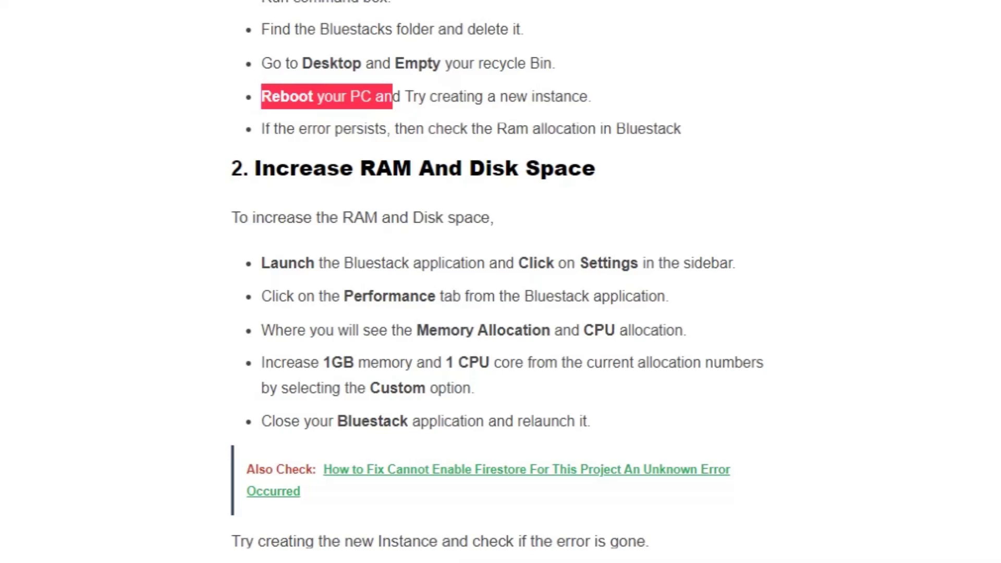
{"action": "scroll", "coordinate": [500, 312], "scroll_direction": "down", "scroll_amount": 3}
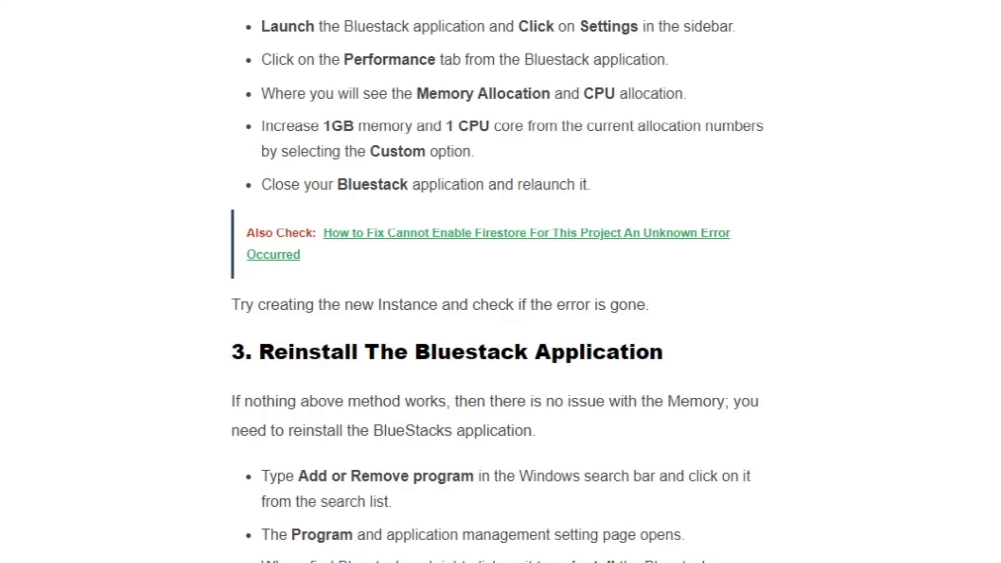
{"action": "scroll", "coordinate": [494, 282], "scroll_direction": "down", "scroll_amount": 1}
{"action": "scroll", "coordinate": [495, 281], "scroll_direction": "down", "scroll_amount": 1}
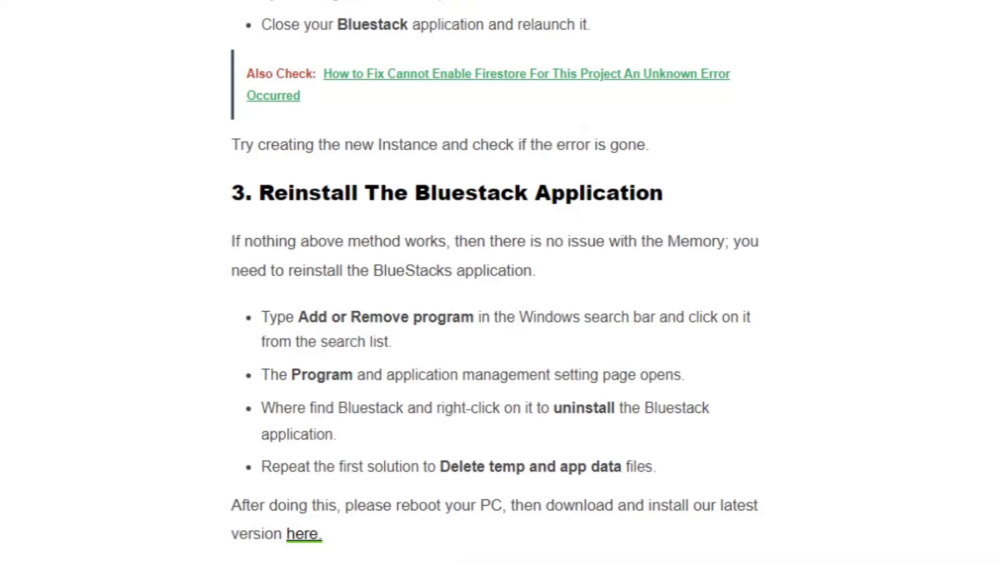
{"action": "scroll", "coordinate": [500, 282], "scroll_direction": "down", "scroll_amount": 2}
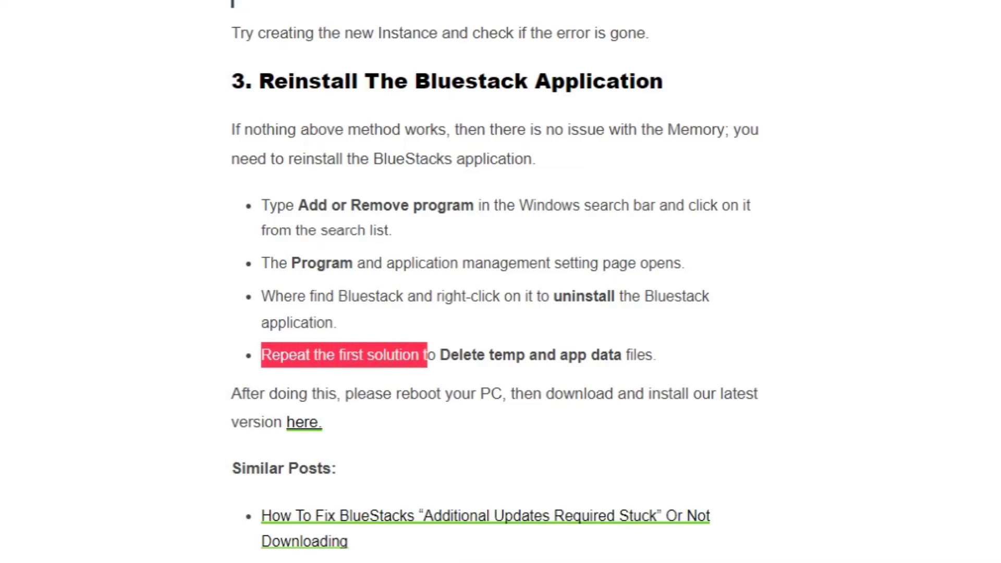
{"action": "scroll", "coordinate": [501, 282], "scroll_direction": "up", "scroll_amount": 1}
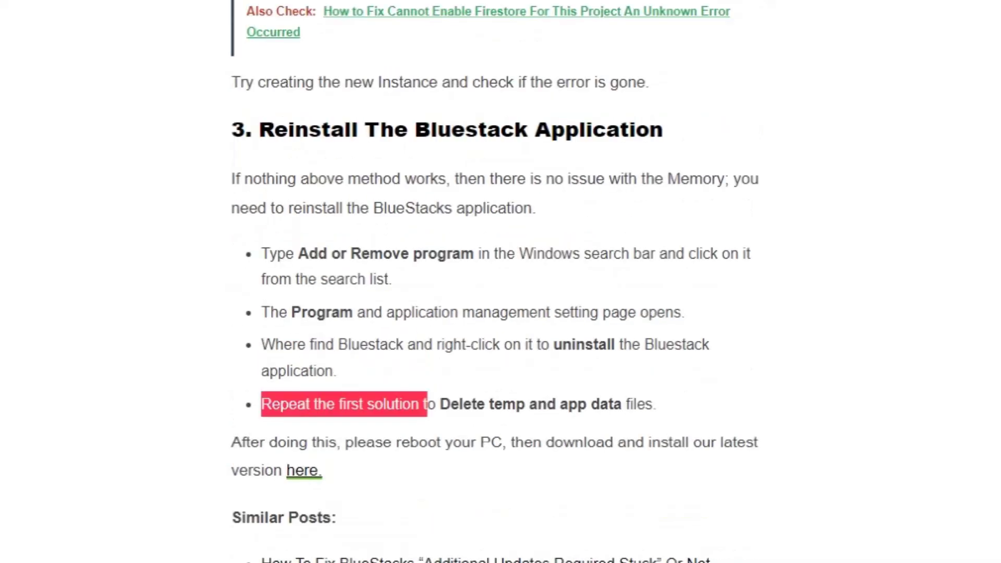